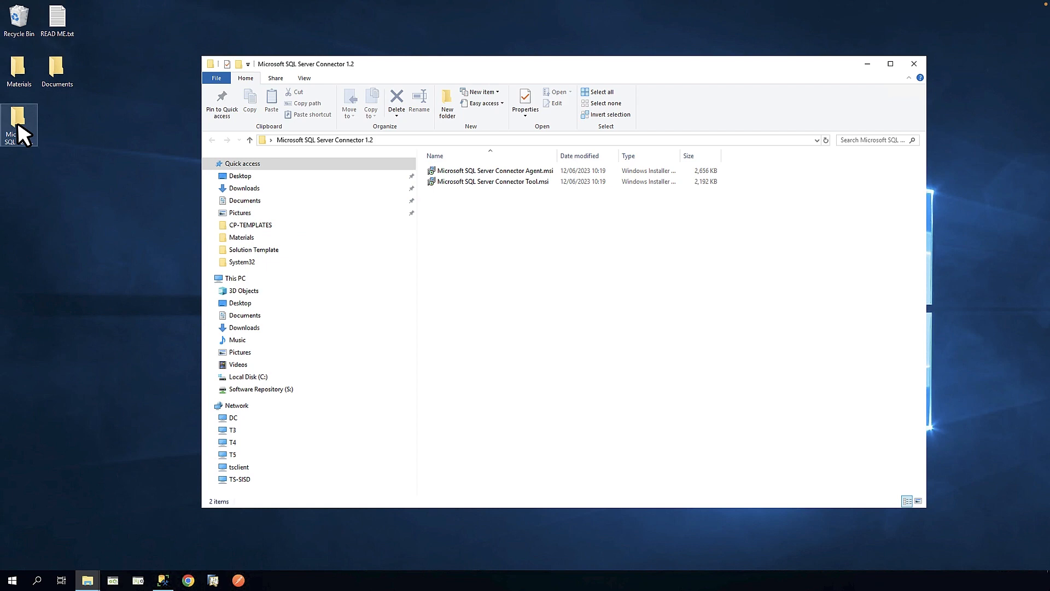
- Install the Microsoft SQL Server Connector Tool from its .msi package, keeping the default destination folder
double_click(499, 181)
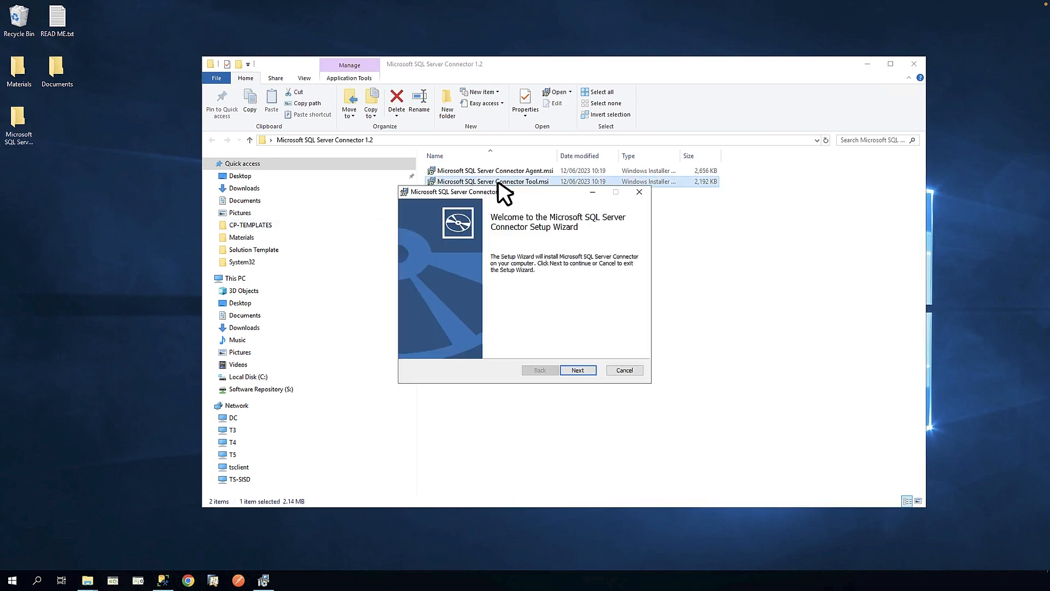
left_click(578, 370)
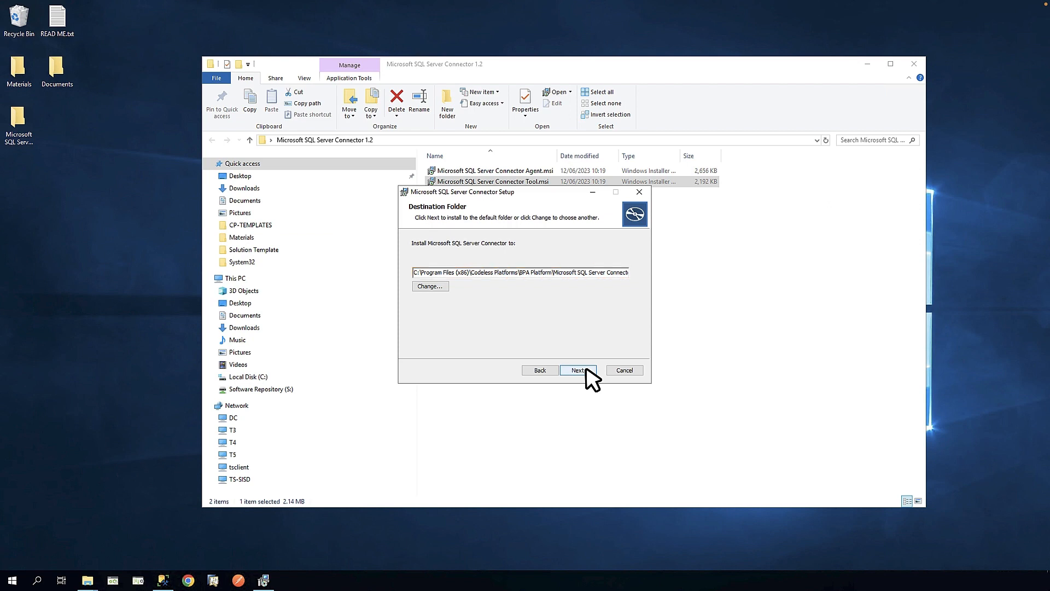
left_click(579, 371)
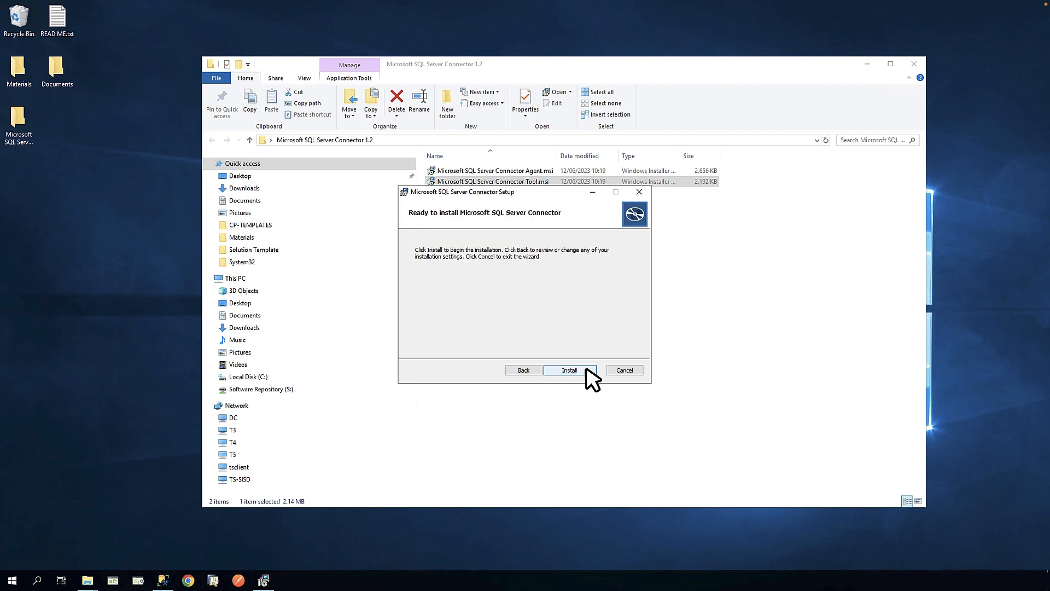
left_click(586, 371)
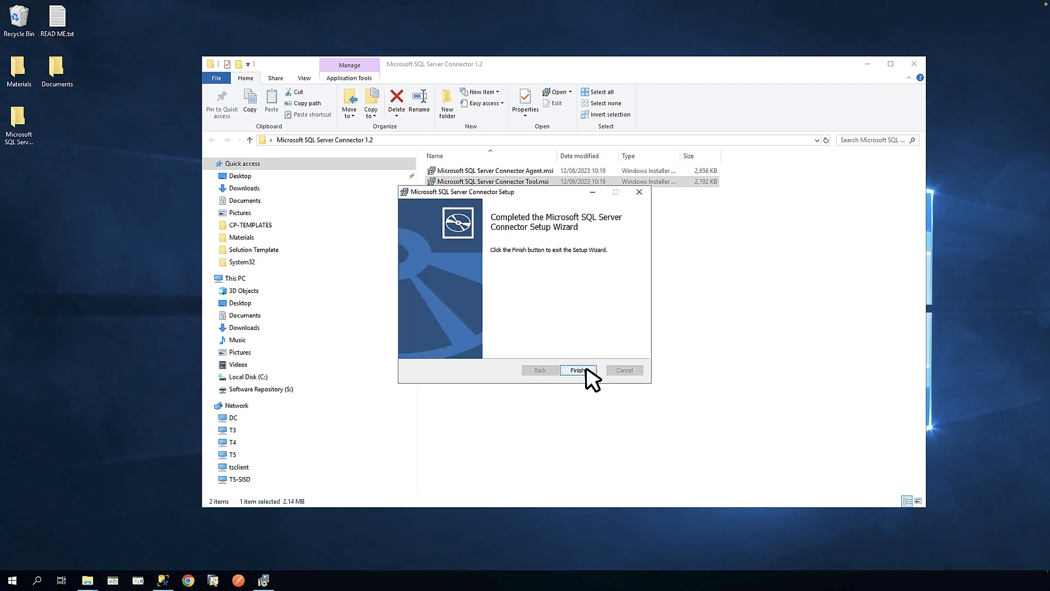
left_click(578, 371)
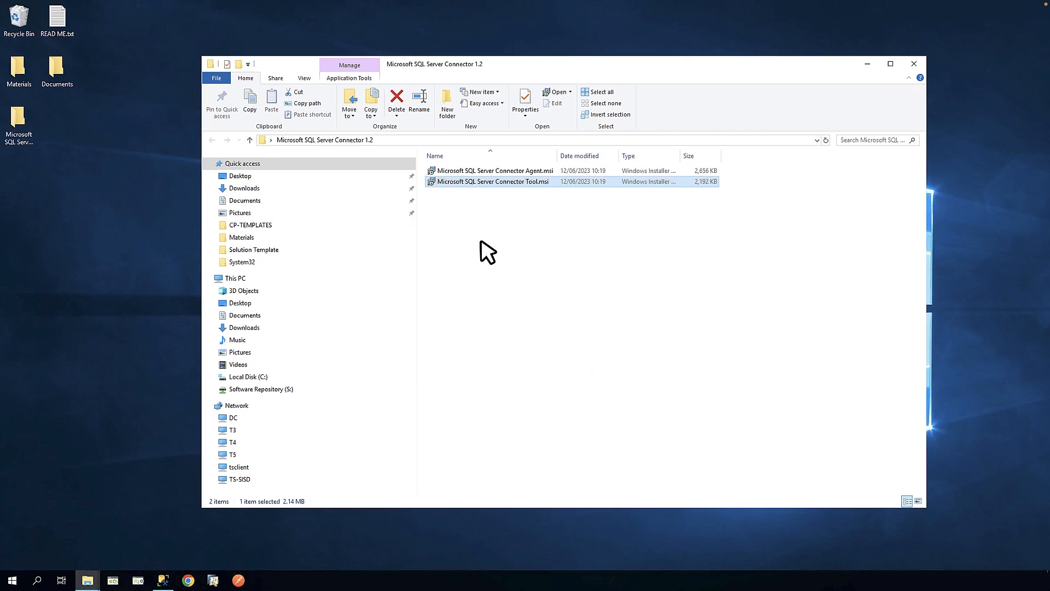
- Install the Microsoft SQL Server Connector Agent from its .msi package into the default destination folder
double_click(481, 171)
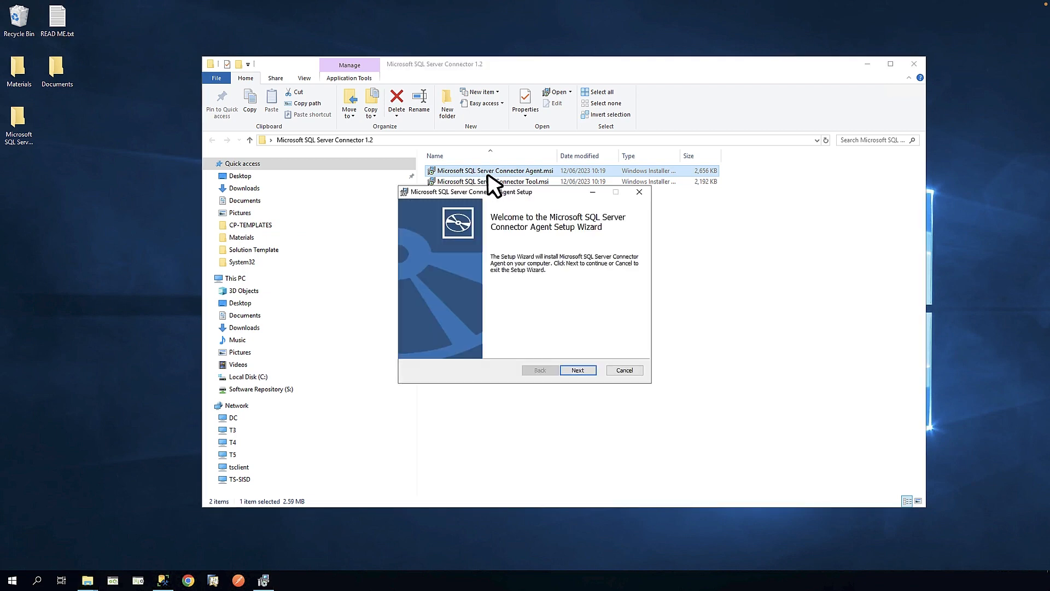
left_click(578, 371)
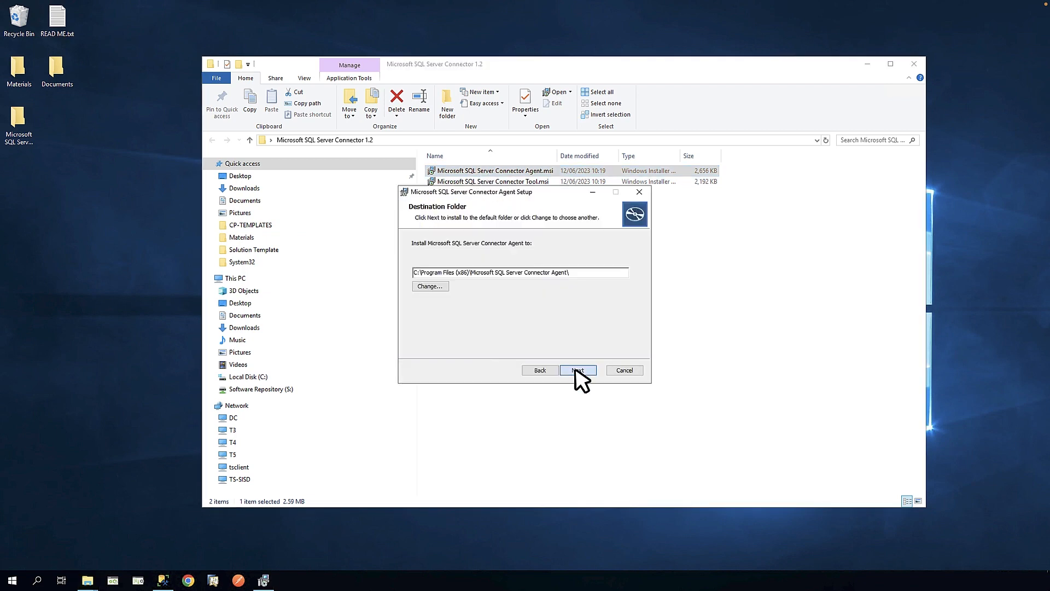
left_click(578, 371)
left_click(576, 370)
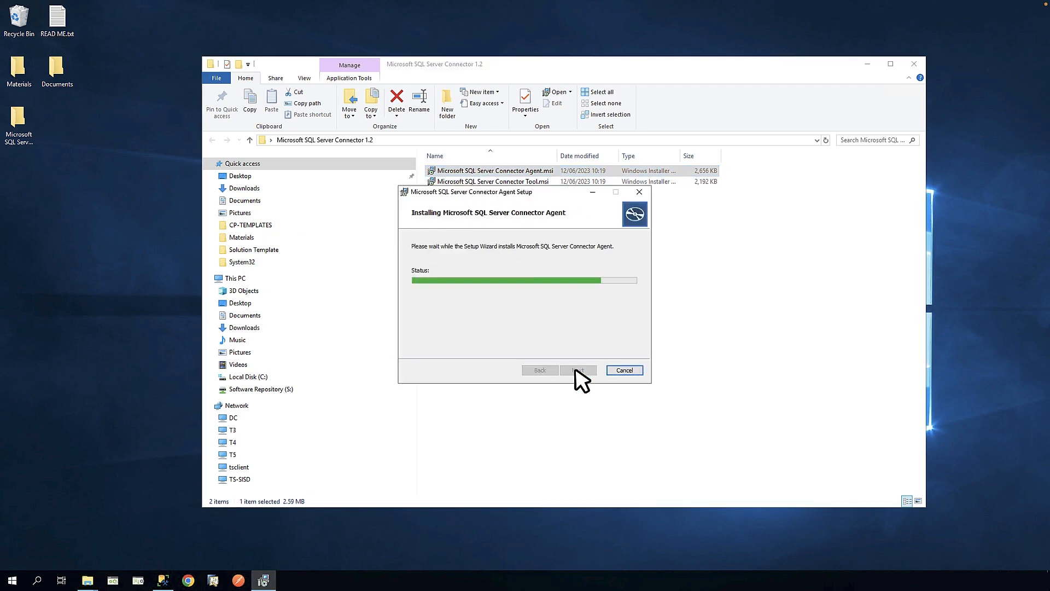
left_click(578, 370)
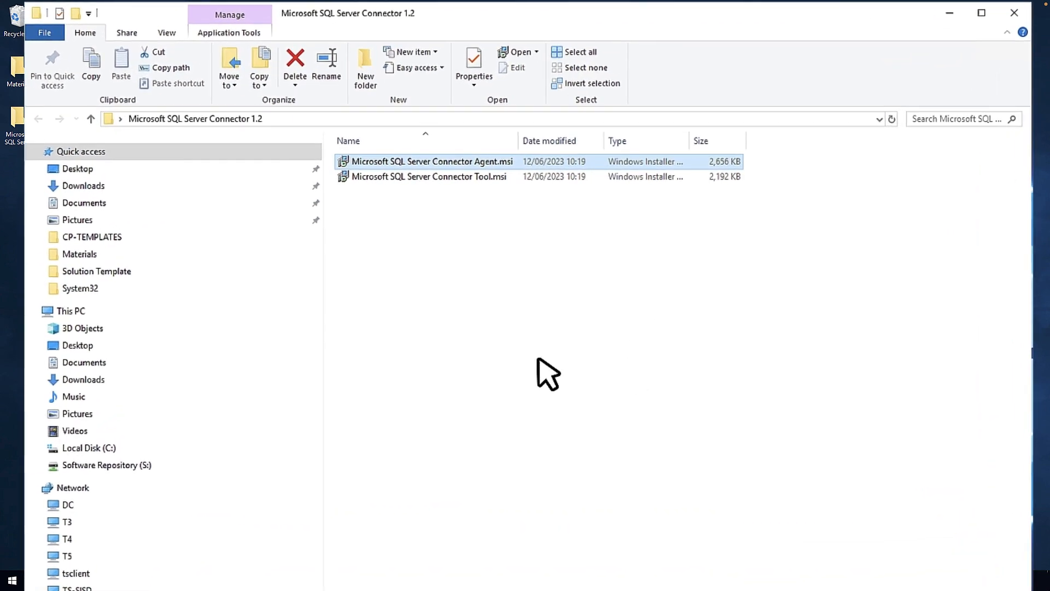
- Launch RemoteDataRelaySetup.exe from C:\Program Files (x86)\Microsoft SQL Server Connector Agent and accept the required agent service restart
left_click(107, 448)
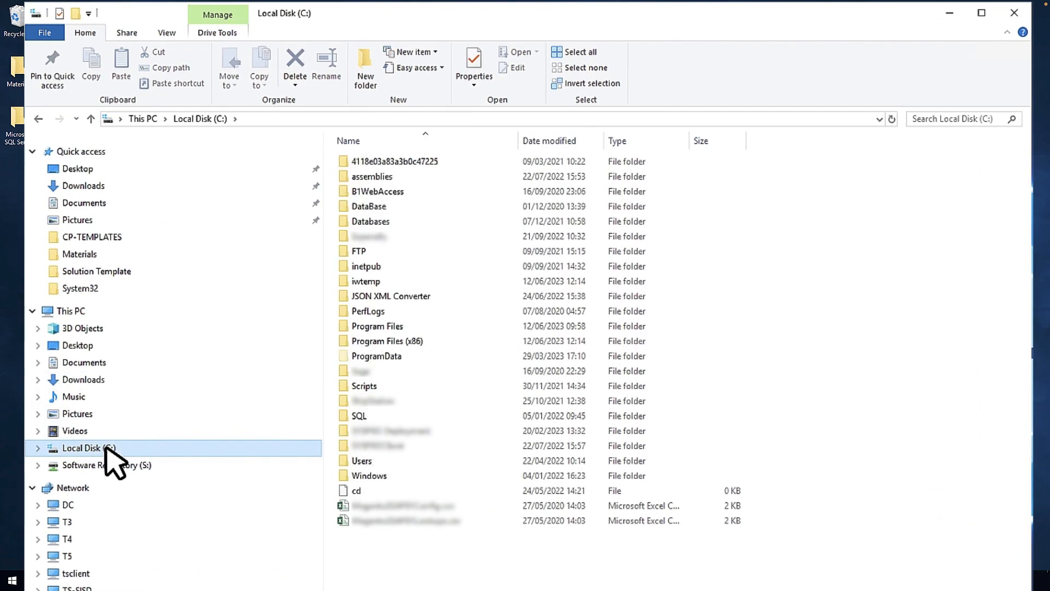
double_click(418, 340)
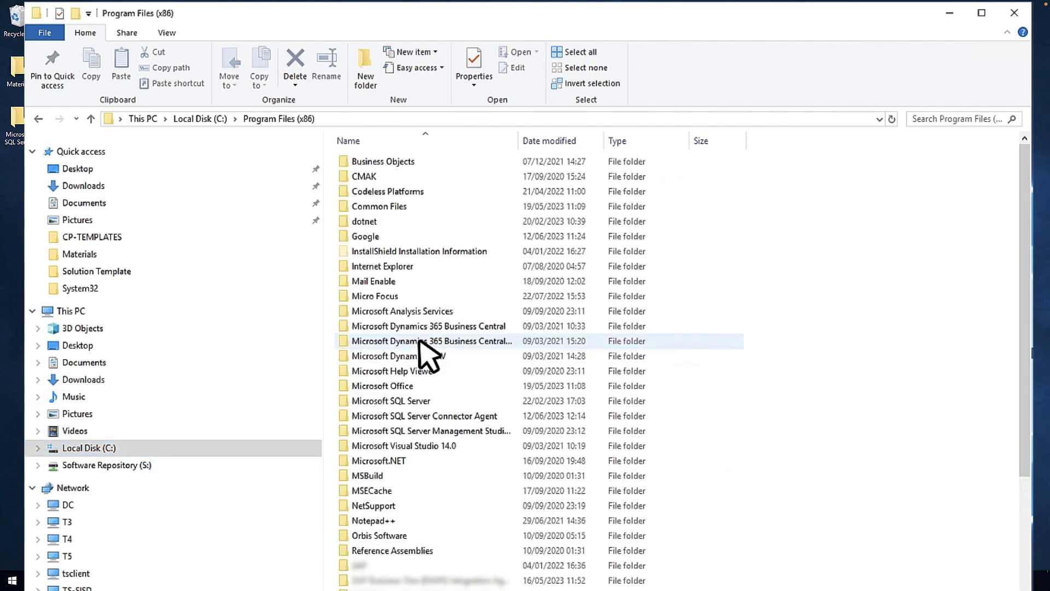
double_click(448, 416)
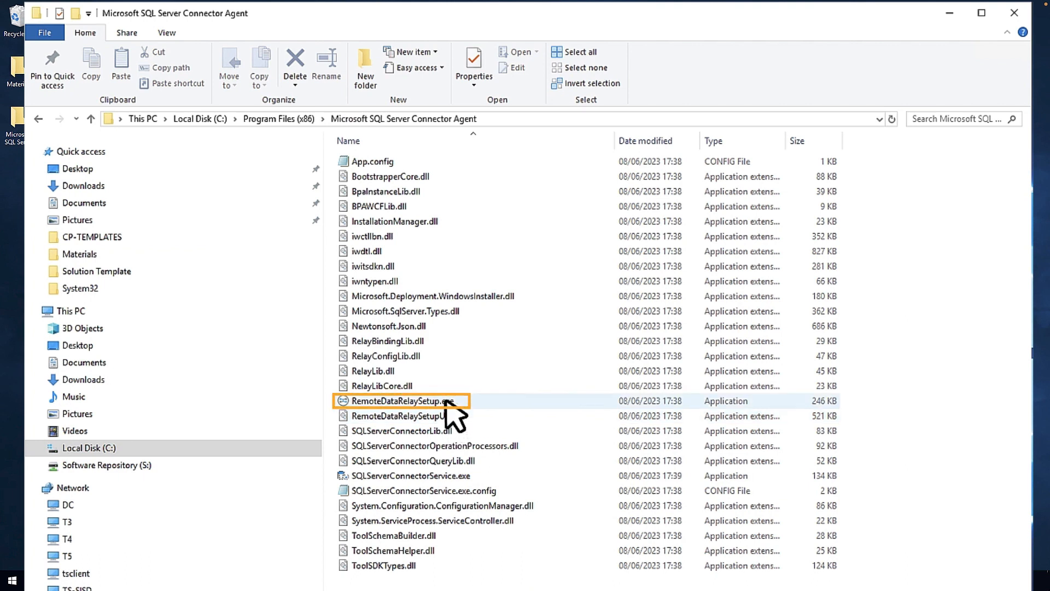
double_click(445, 402)
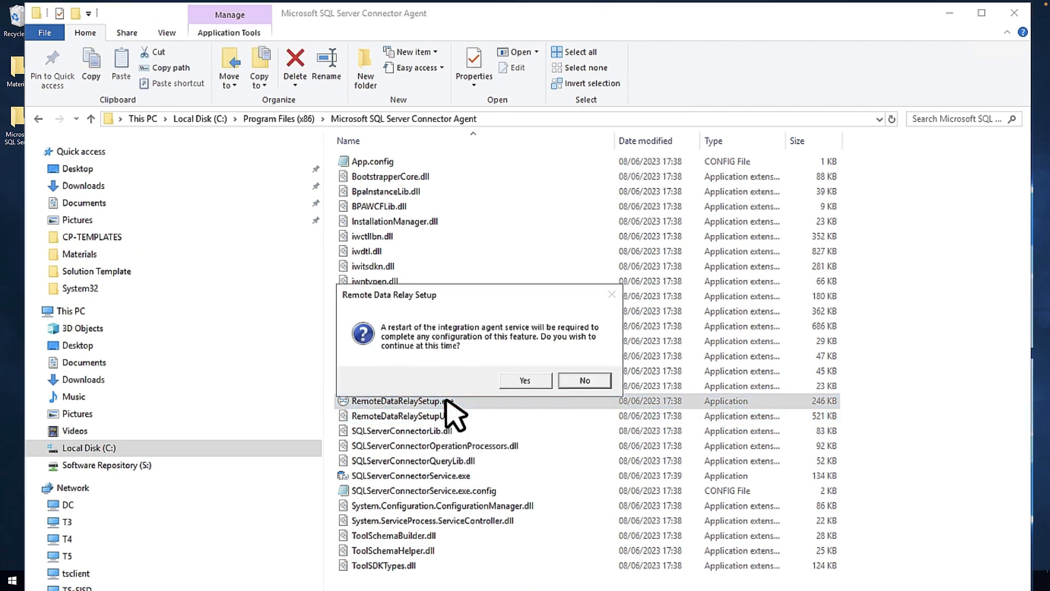
left_click(523, 380)
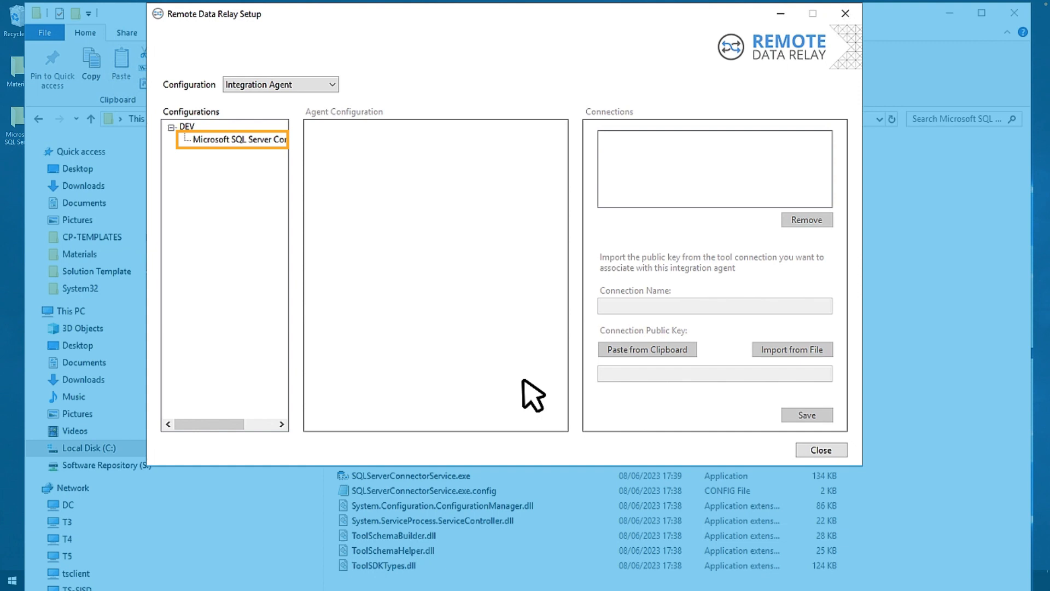
- Add a Microsoft SQL Server Connector agent configuration named RelayNode with the copied relay node URL, then test its connection and save it
left_click(262, 141)
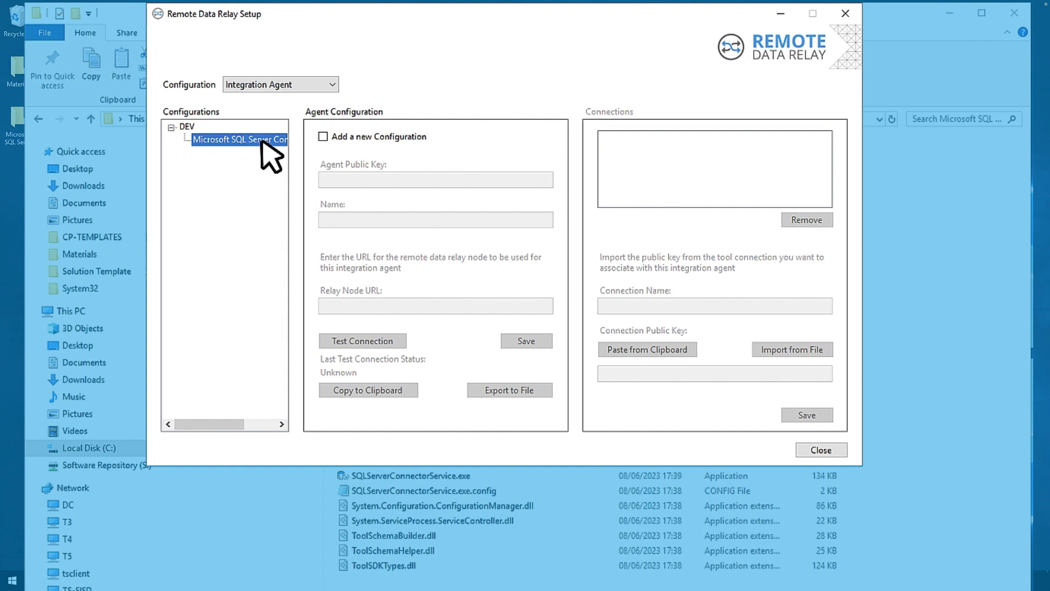
left_click(323, 137)
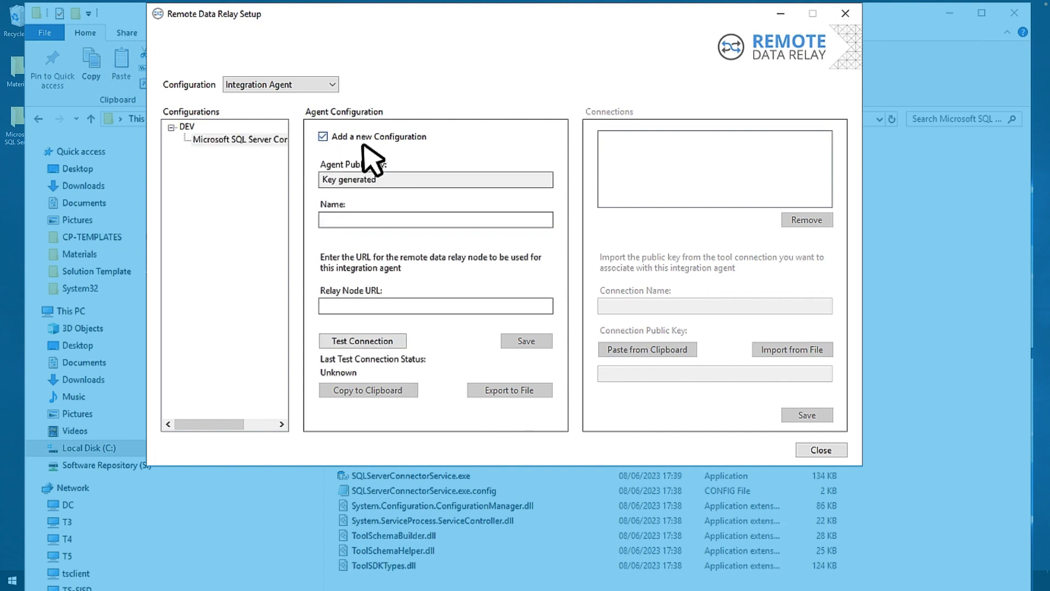
left_click(447, 218)
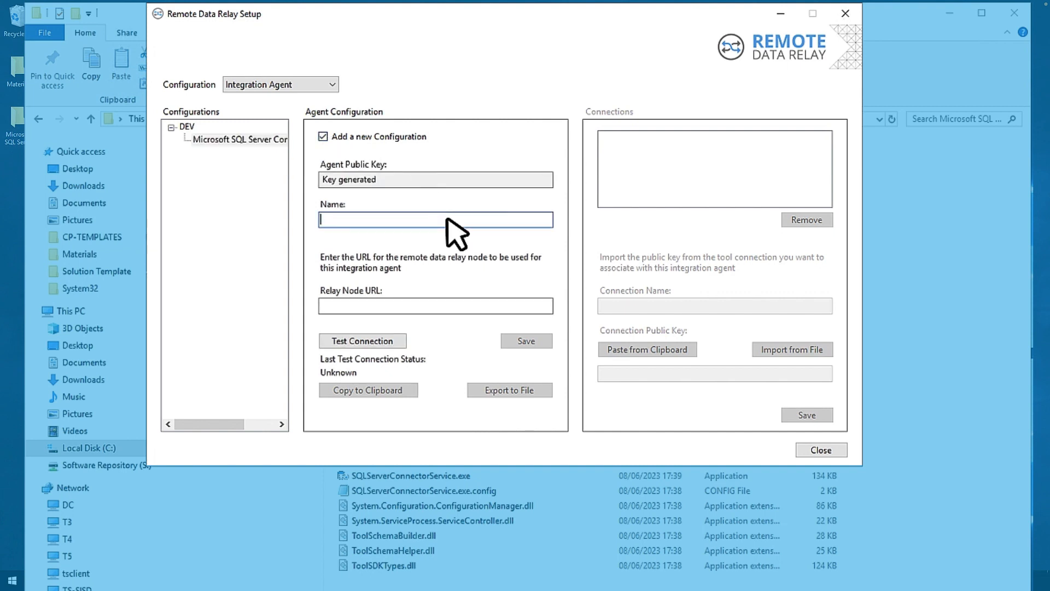
type("RelayNode")
left_click(518, 306)
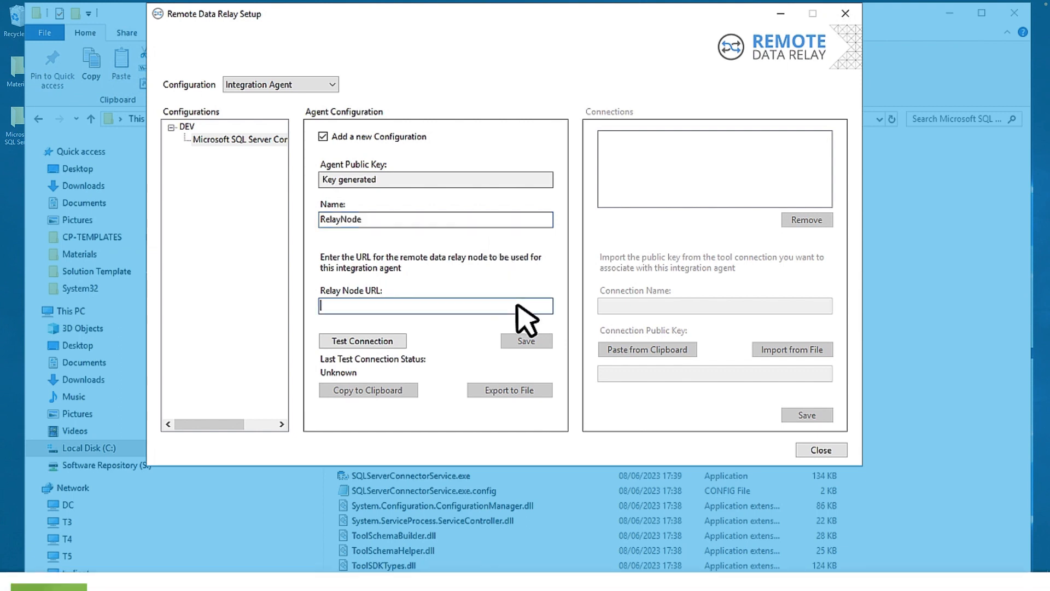
key("ctrl+v")
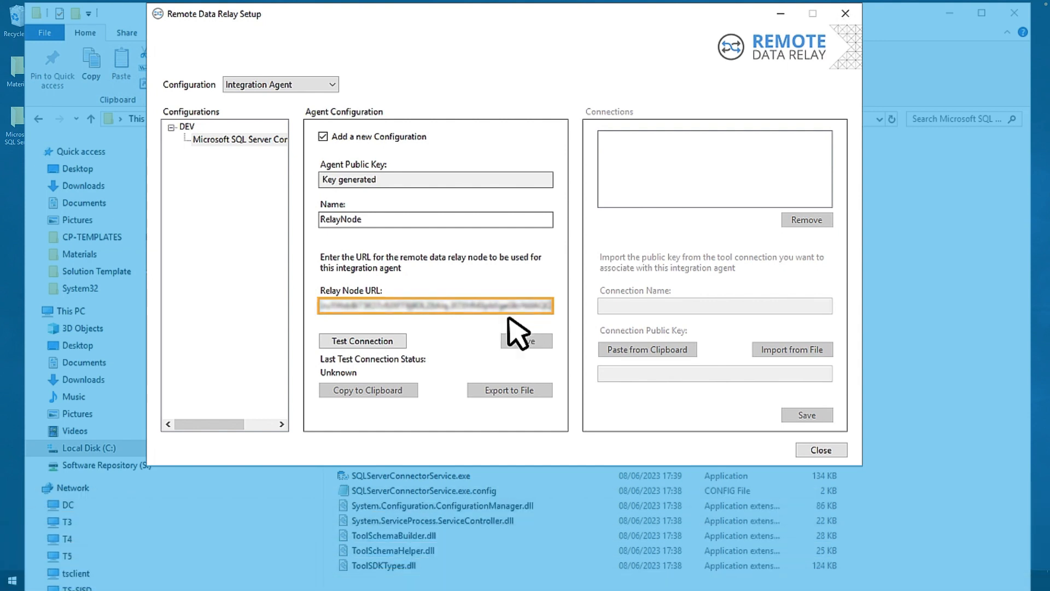
left_click(377, 356)
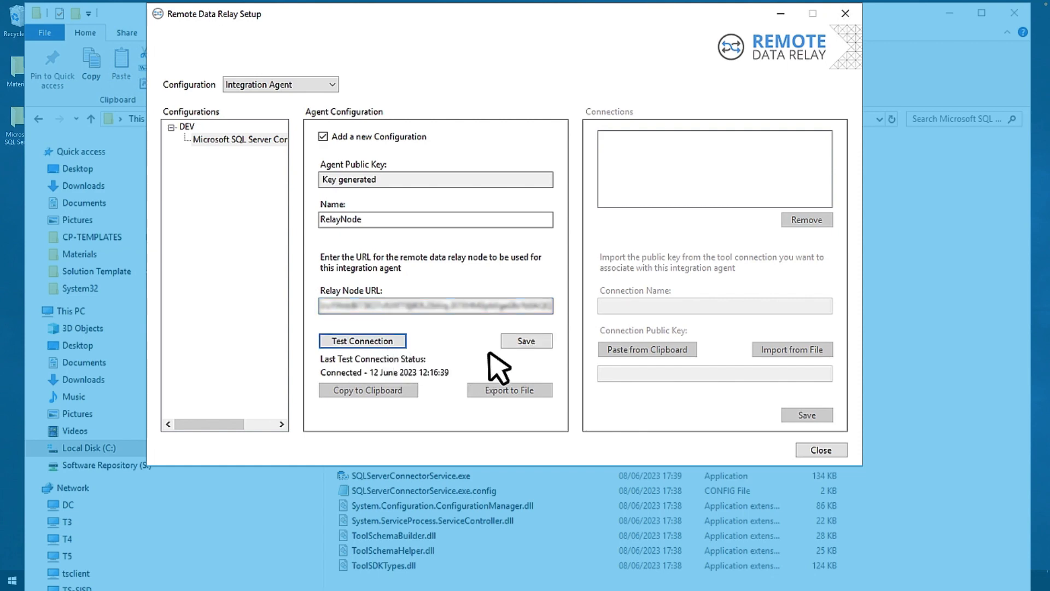
left_click(522, 340)
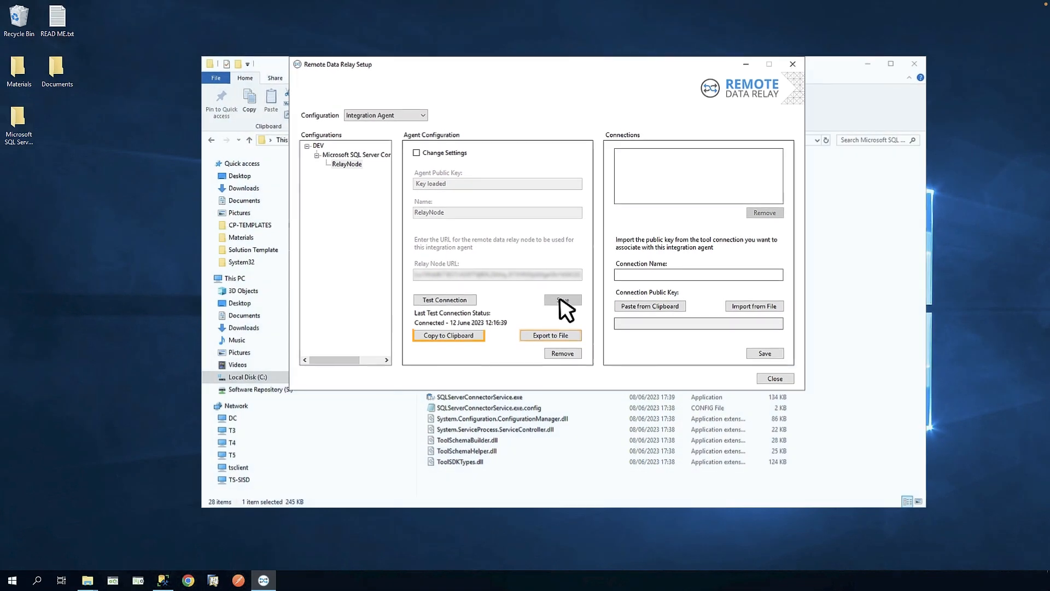
- Copy the RelayNode agent's public key and open the Microsoft SQL Server Connector's global configuration in BPA Platform
left_click(458, 334)
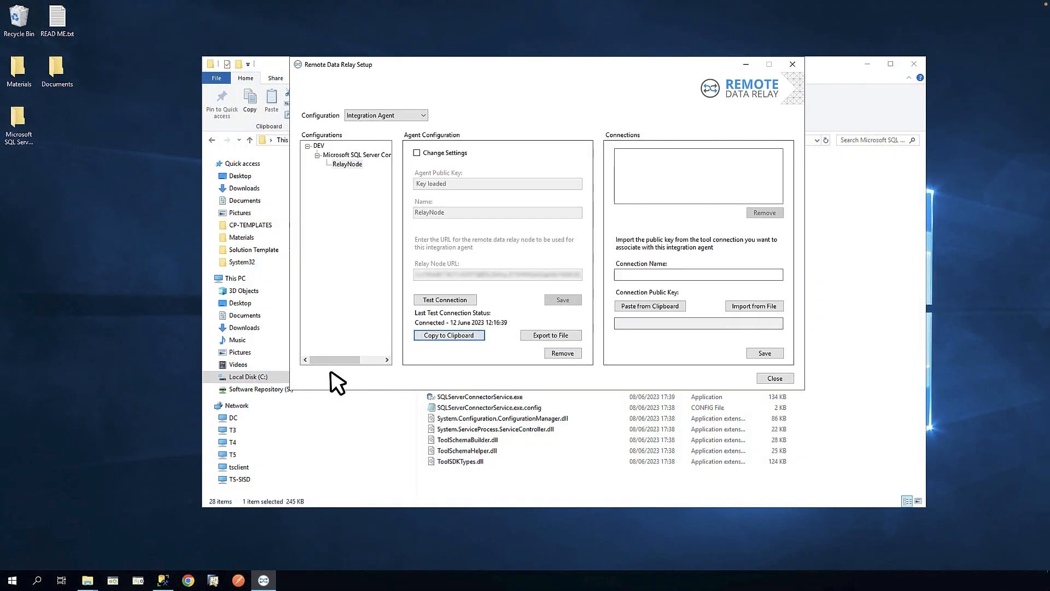
left_click(139, 581)
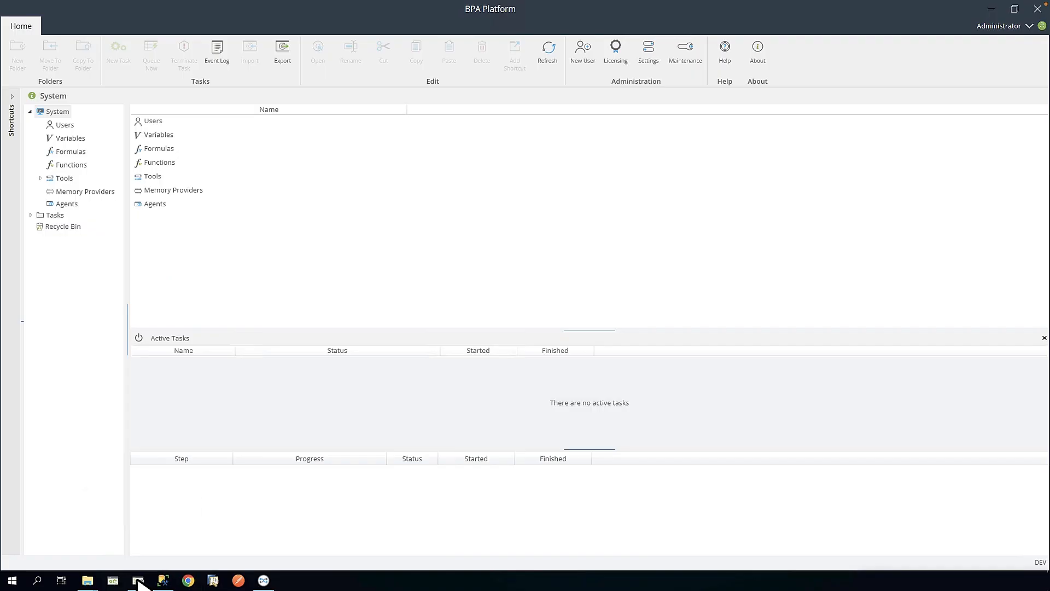
left_click(40, 178)
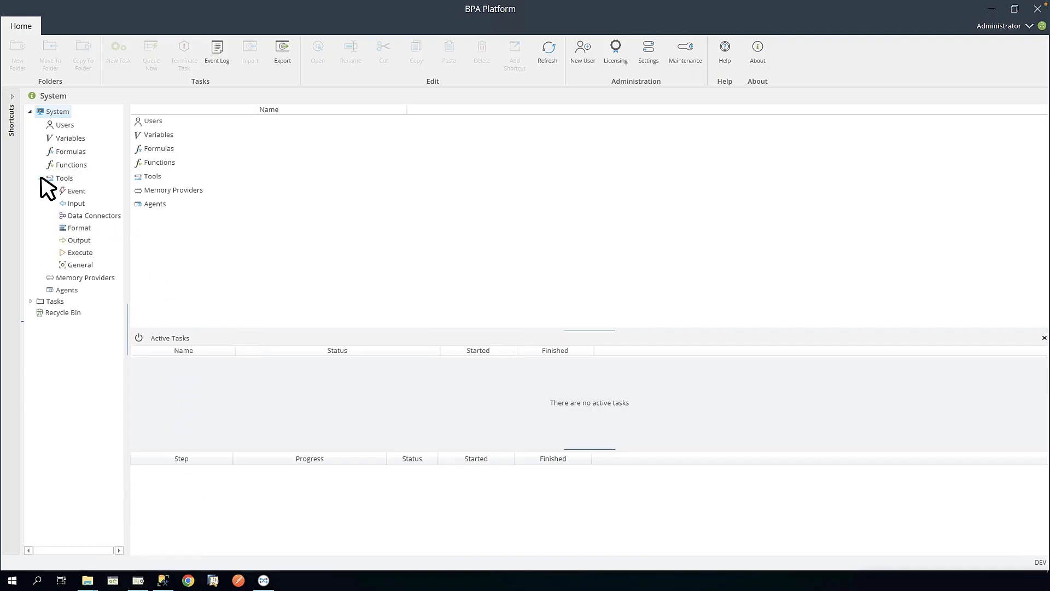
left_click(98, 217)
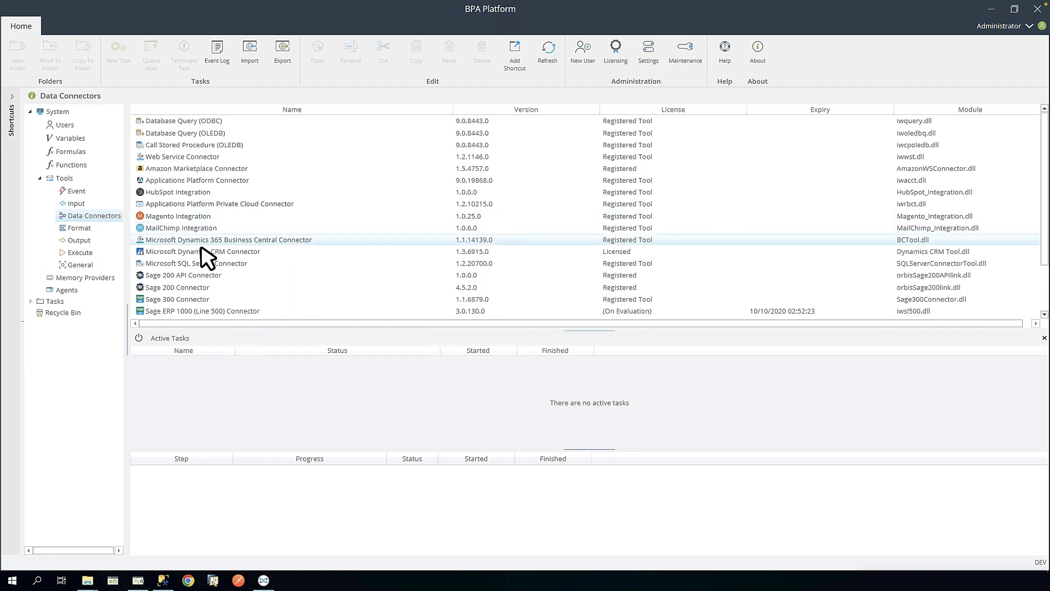
left_click(223, 263)
double_click(223, 263)
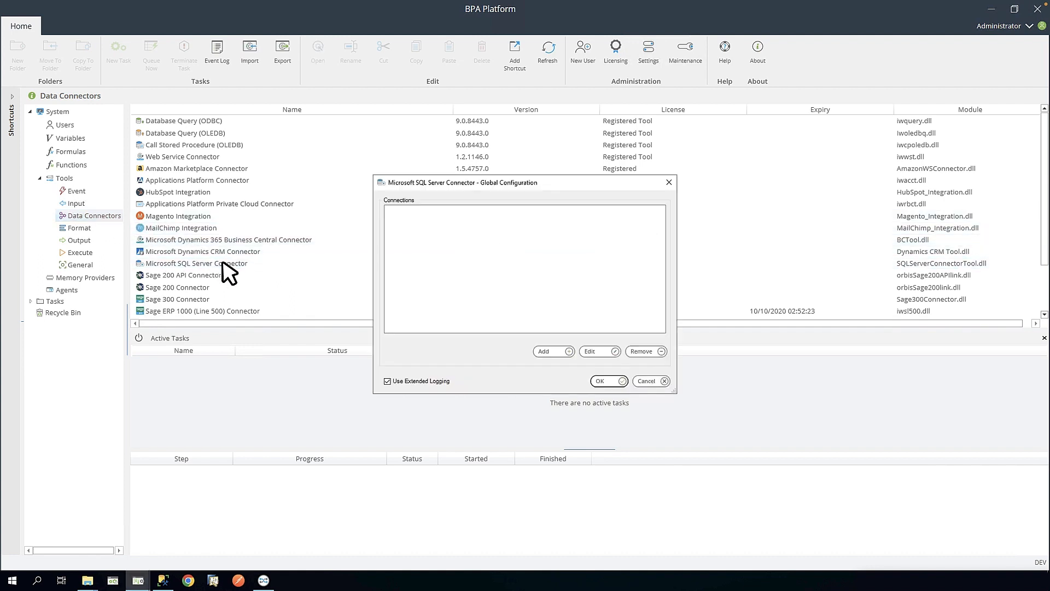
- Add a new Microsoft SQL Server Connector connection and name it Relay Connection
left_click(551, 351)
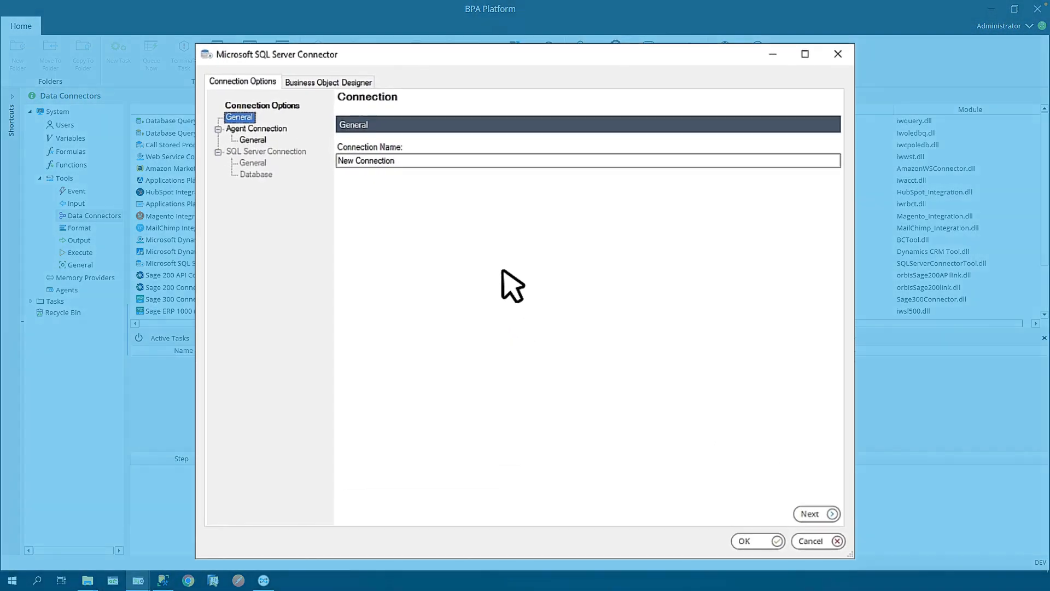
left_click(452, 182)
left_click_drag(388, 162, 323, 160)
type("Relay Connection")
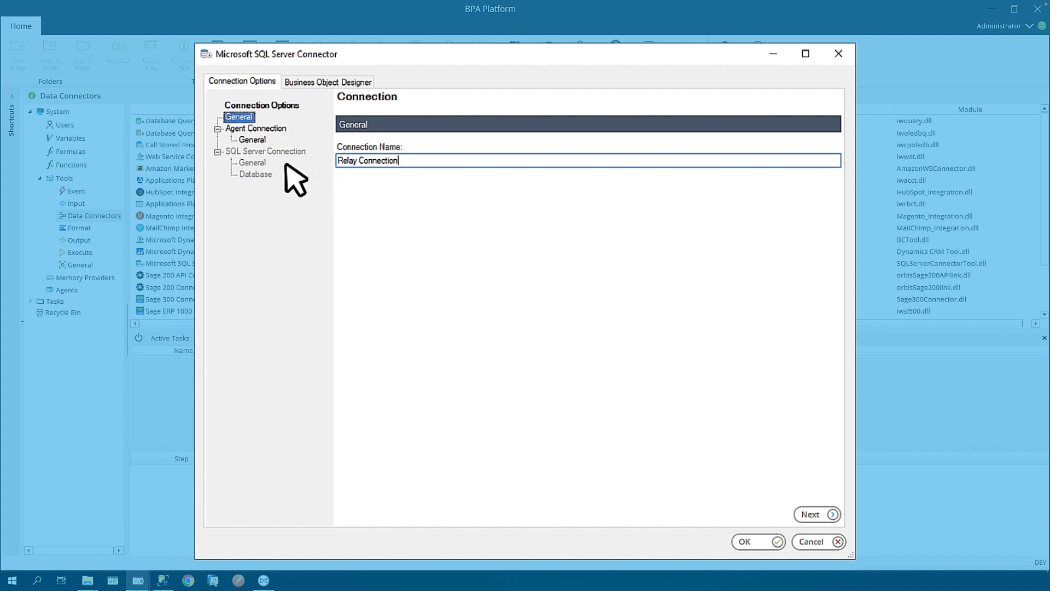
- Set the agent connection to use the relay server and import the copied integration agent public key into its relay settings
left_click(250, 140)
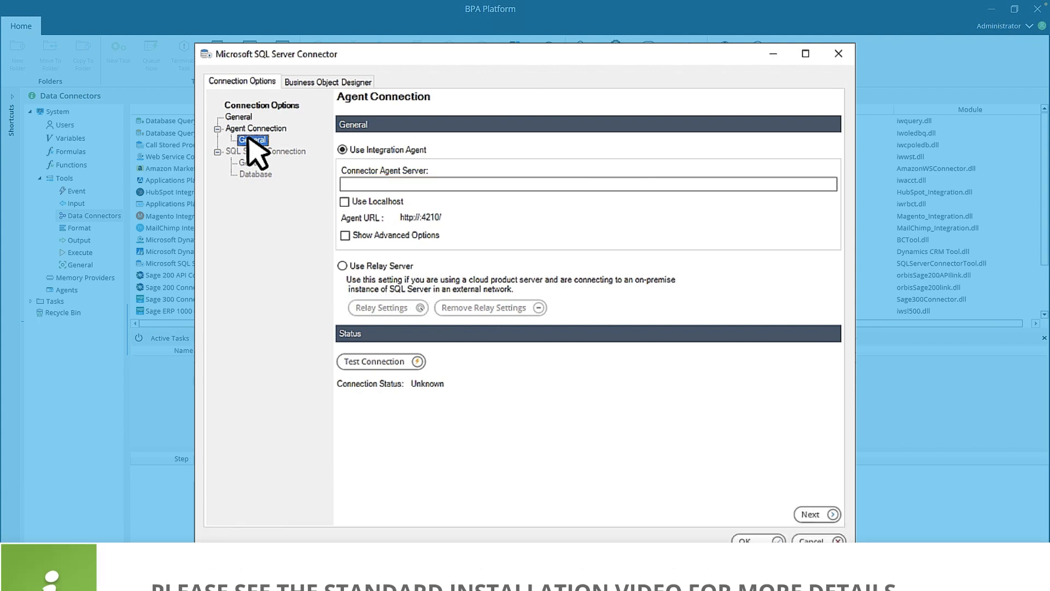
left_click(343, 266)
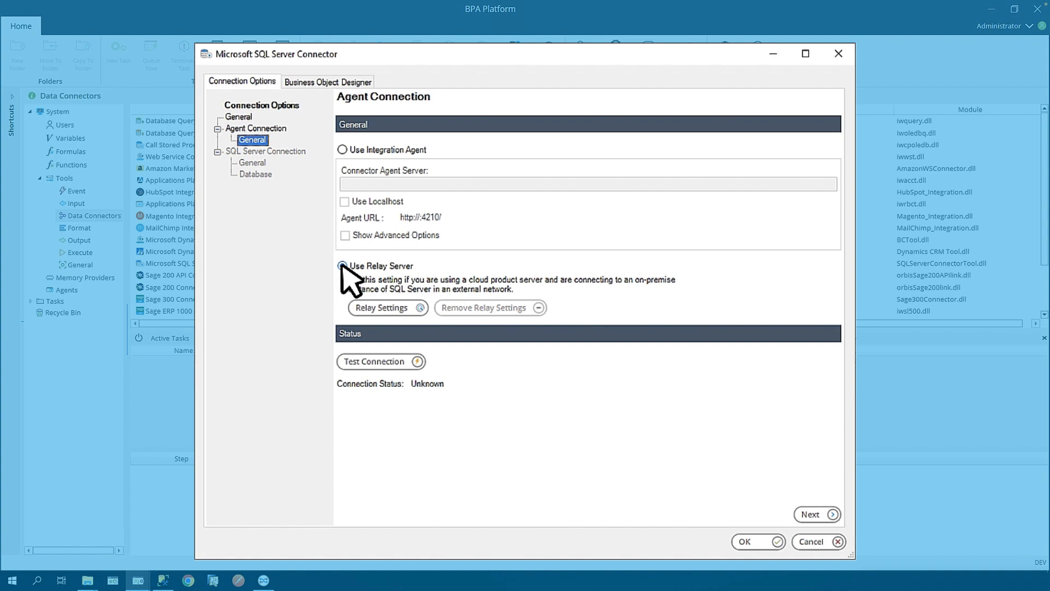
left_click(344, 267)
left_click(407, 309)
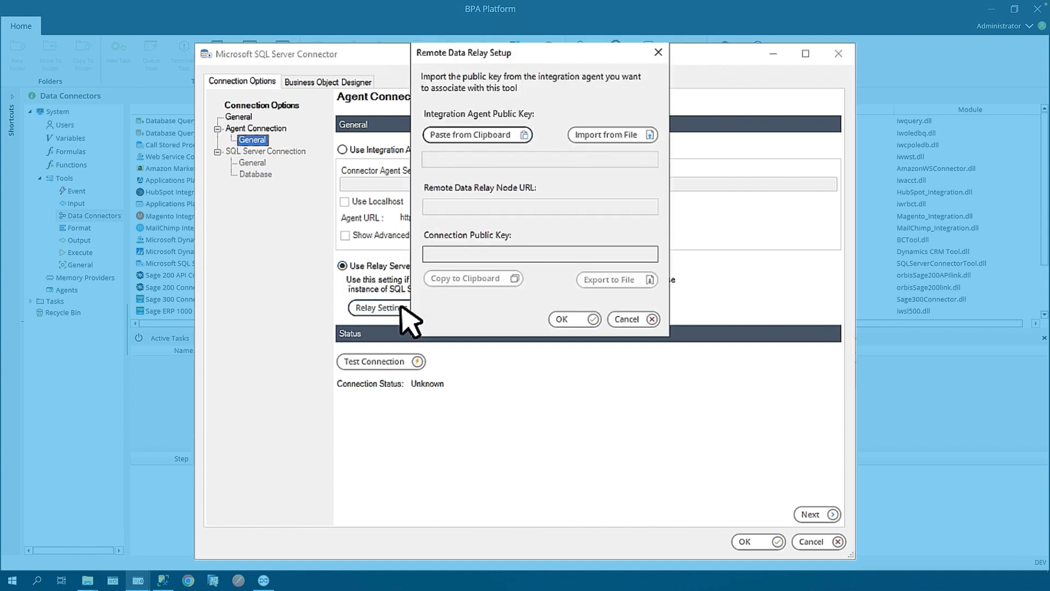
left_click(490, 136)
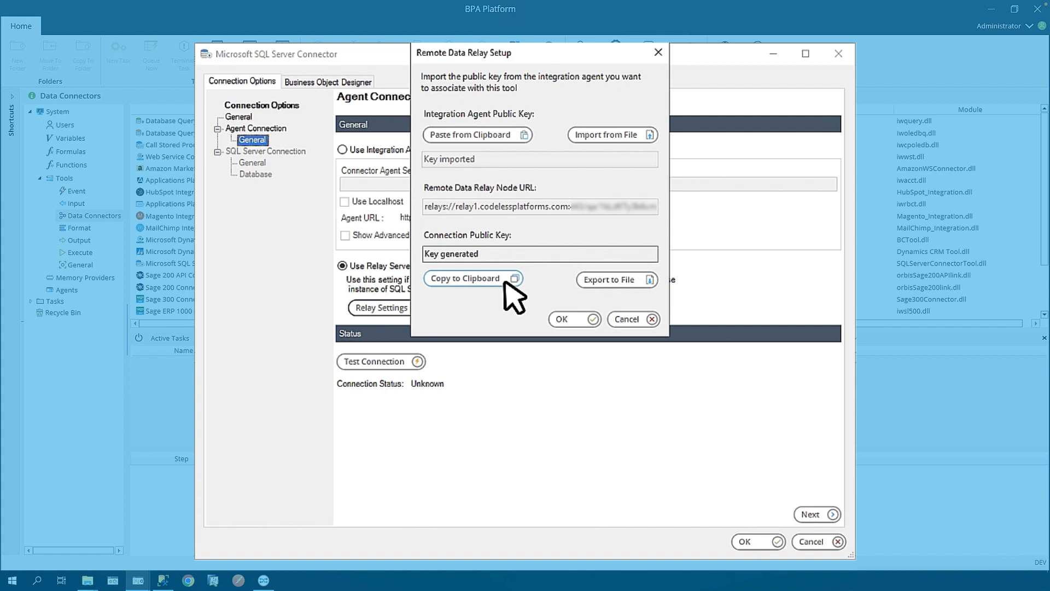
- In Remote Data Relay Setup, add a connection named SQLServerRelayConnection with the copied connection public key, then save it and restart the integration agent service
left_click(264, 580)
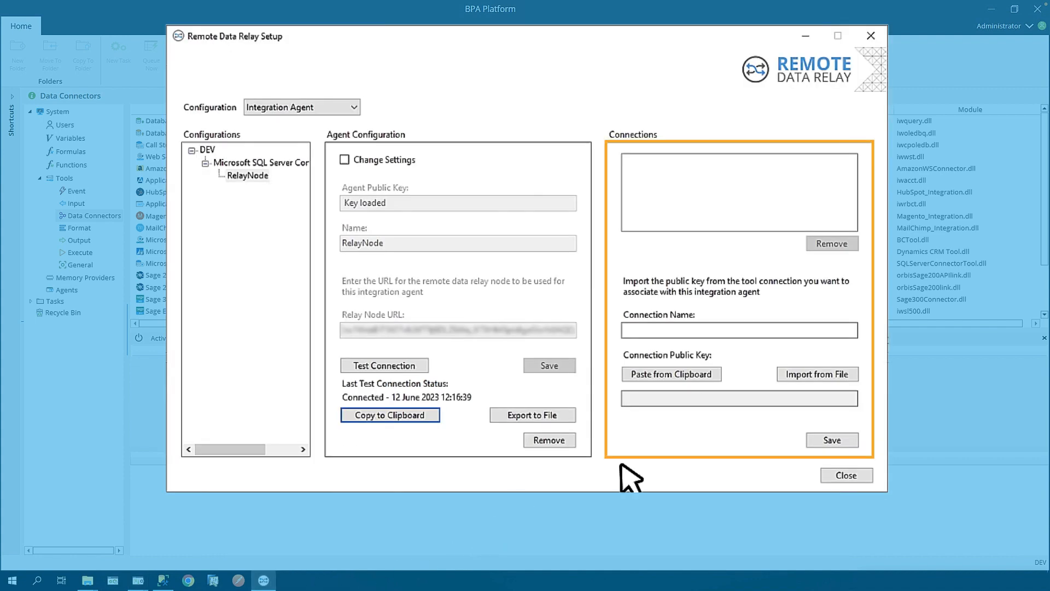
left_click(686, 331)
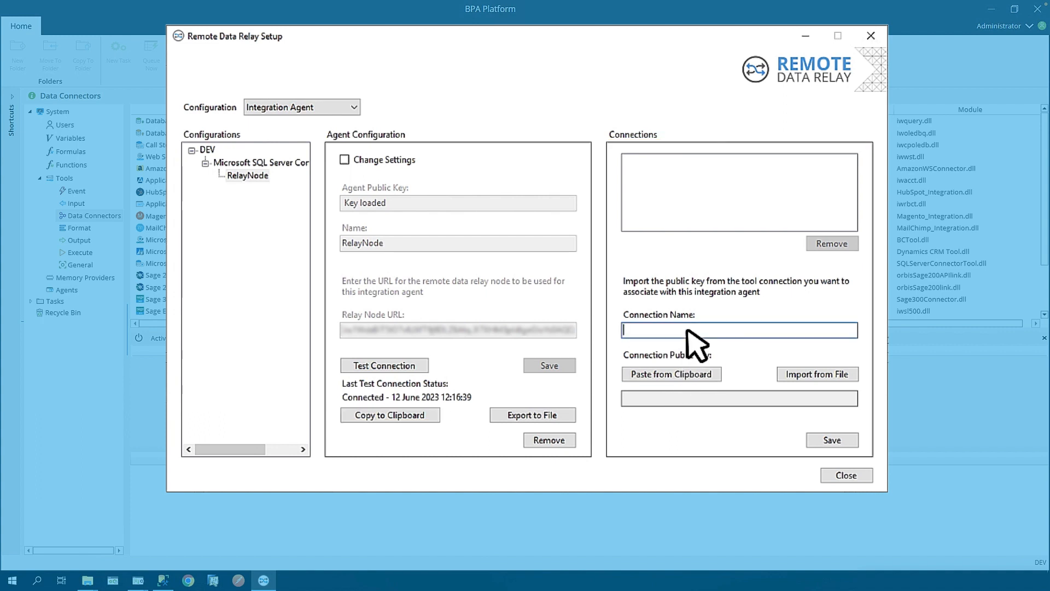
type("SQLServerRelayConnection")
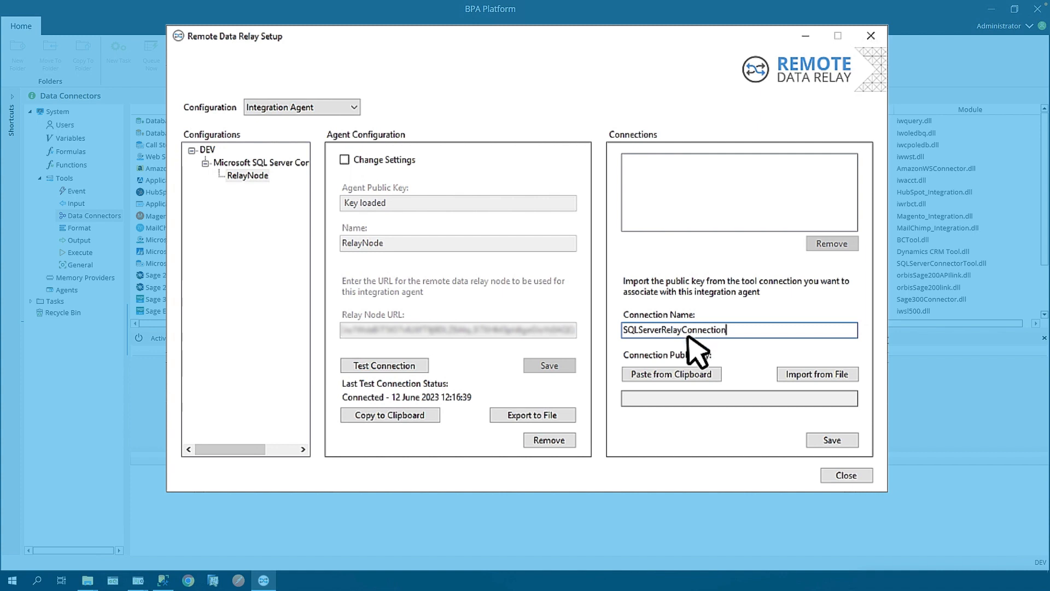
left_click(671, 376)
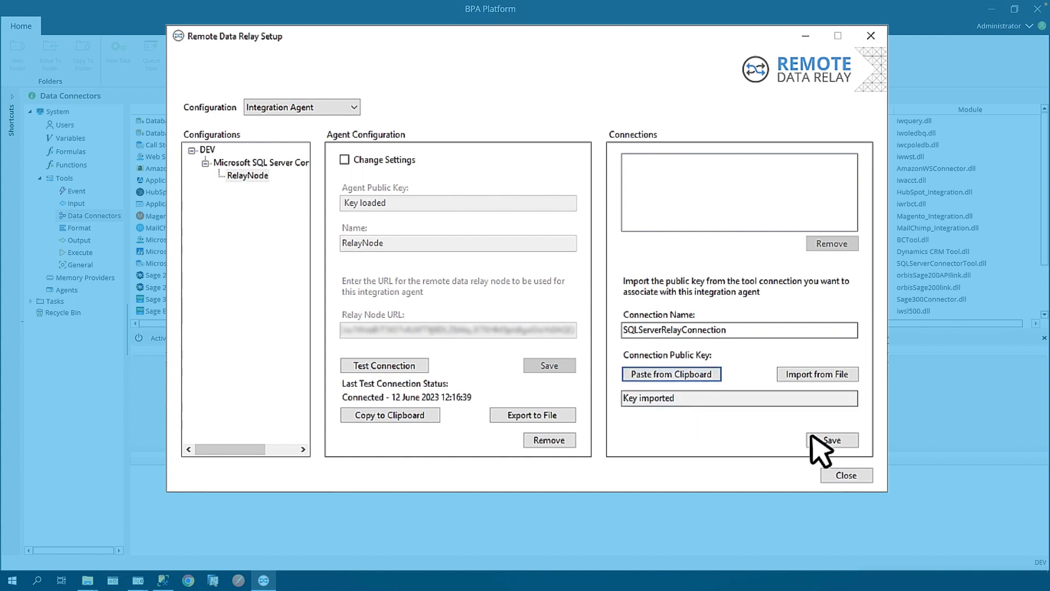
left_click(832, 440)
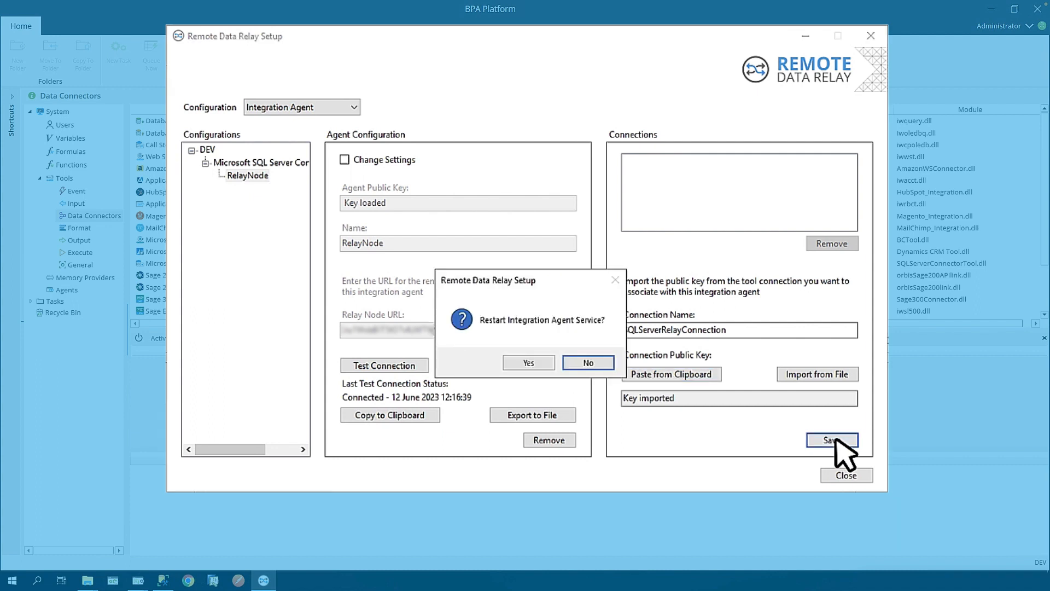
left_click(528, 363)
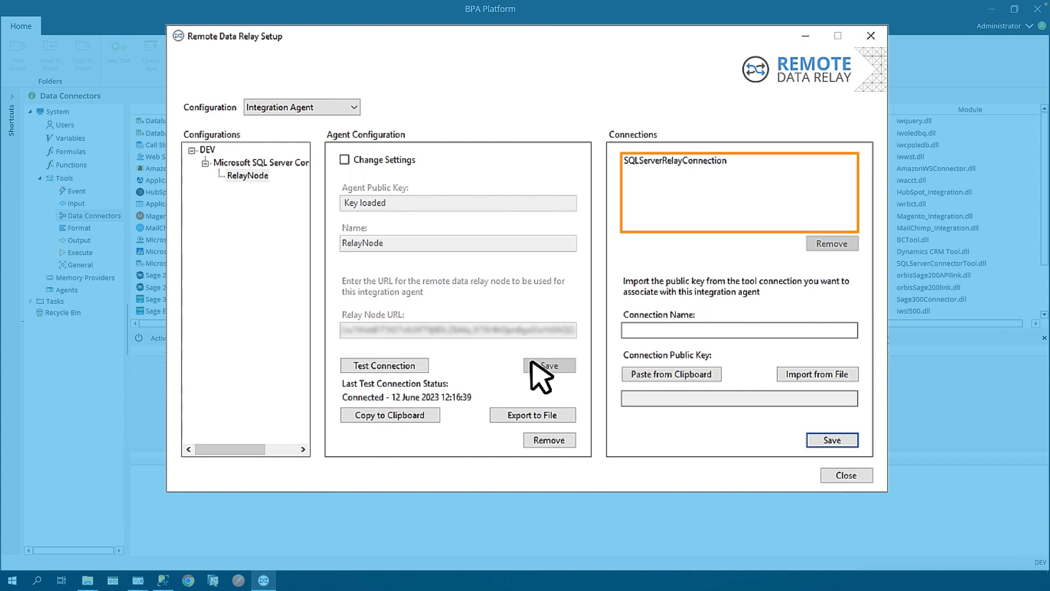
- Close the relay setup to return to BPA Platform, then accept the connector's relay settings and test the agent connection
left_click(835, 475)
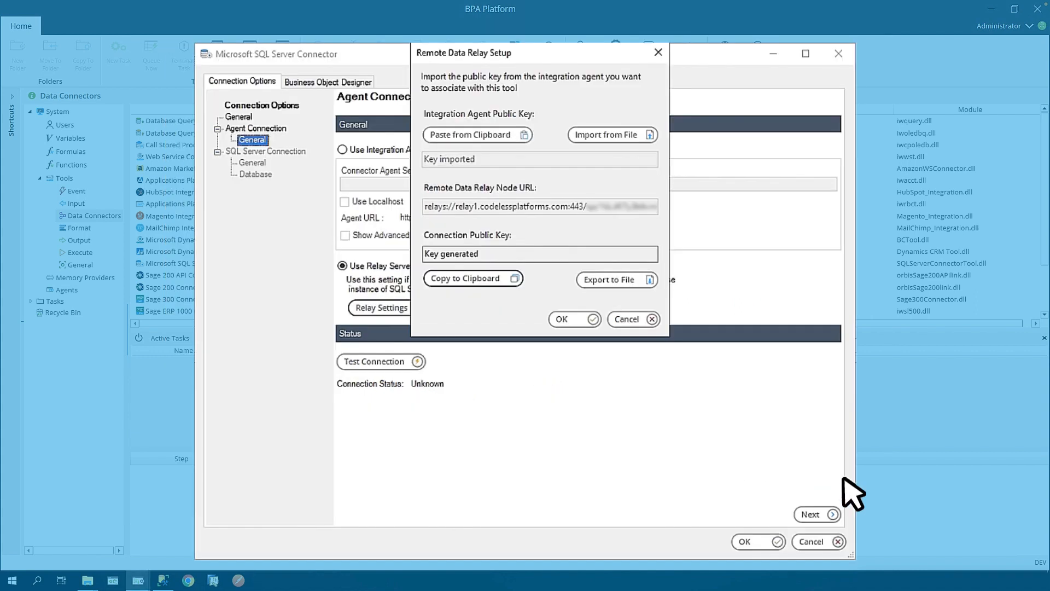
left_click(574, 320)
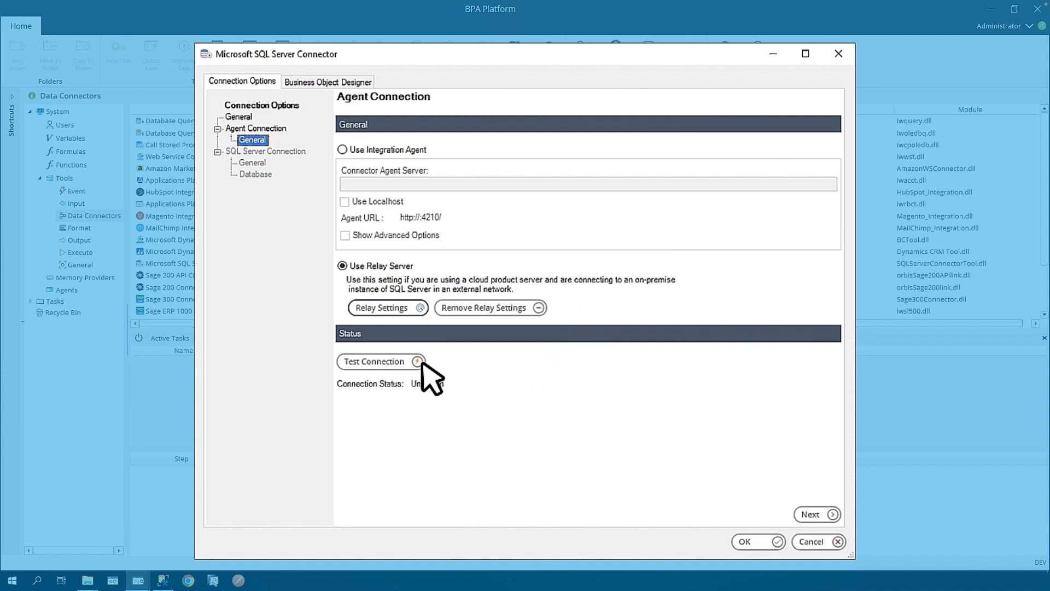
left_click(391, 362)
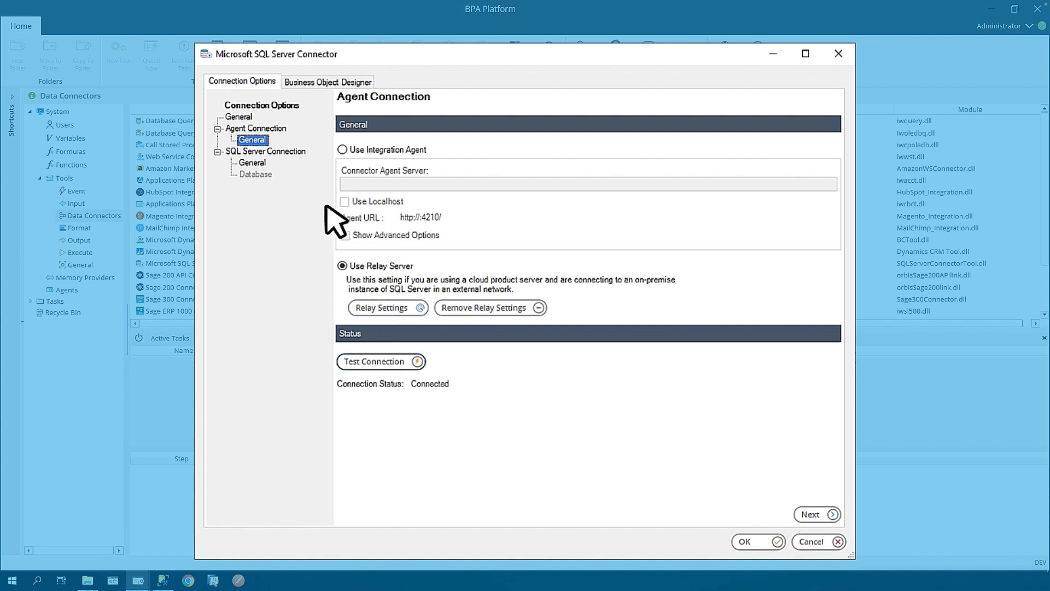
- Set the SQL Server connection's address to Dev and the SQL username to sa, enter the SQL password, and test the connection
left_click(253, 163)
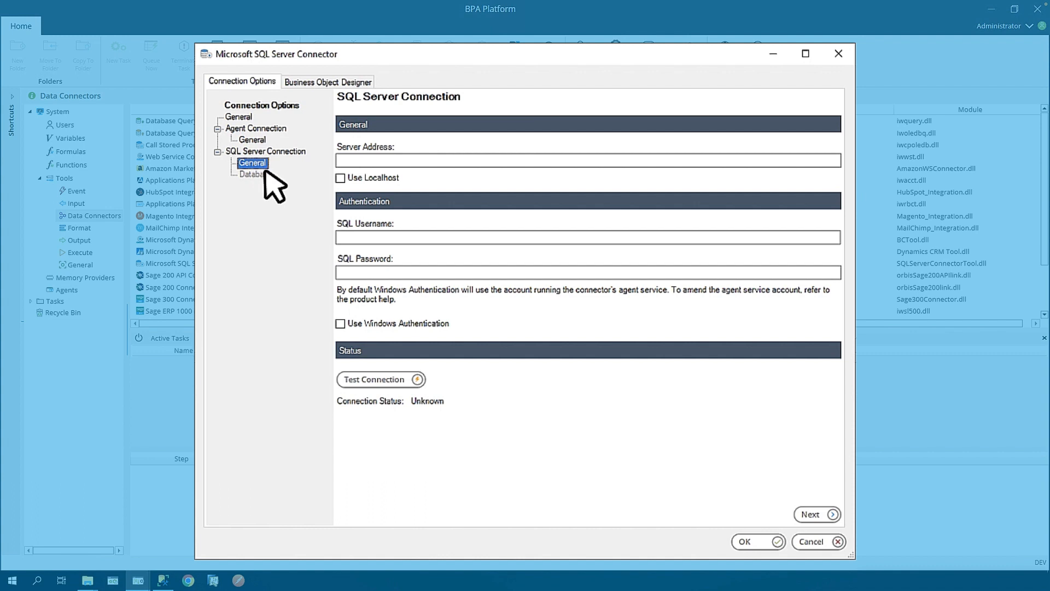
left_click(491, 161)
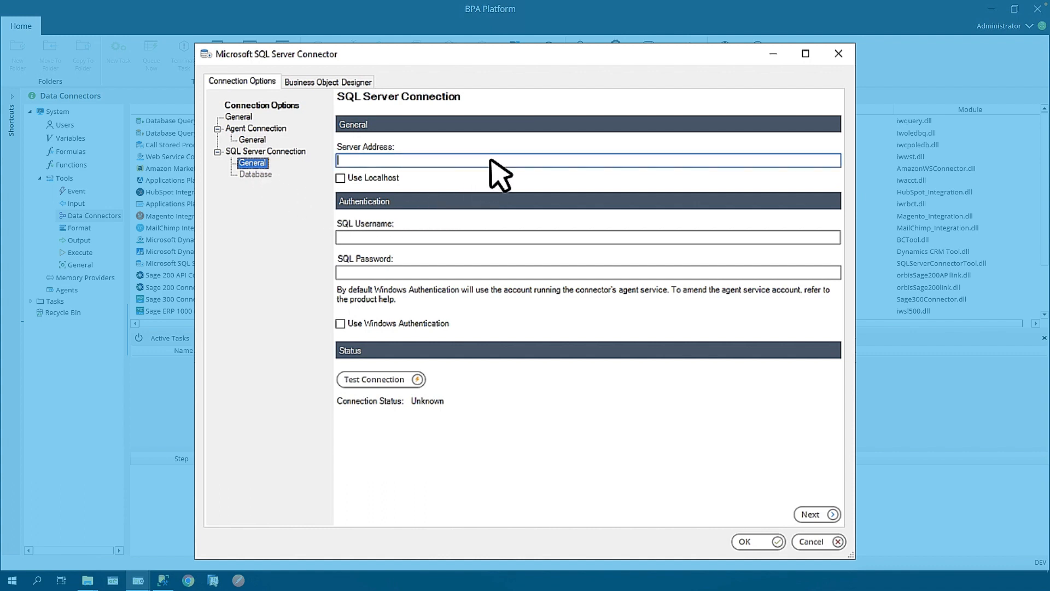
type("Dev")
left_click(534, 238)
type("sa")
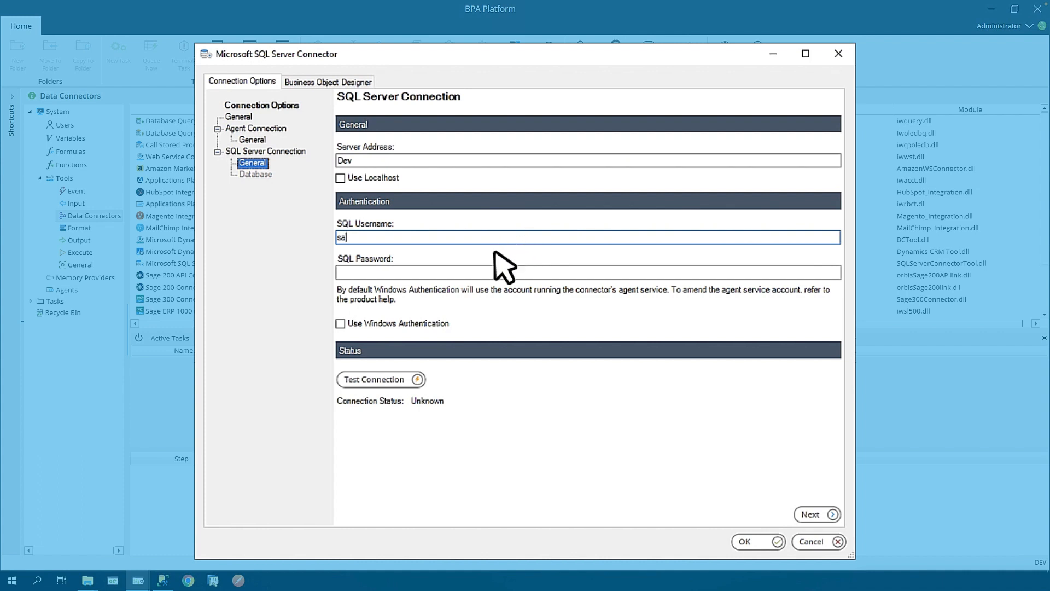
left_click(488, 272)
type("***********")
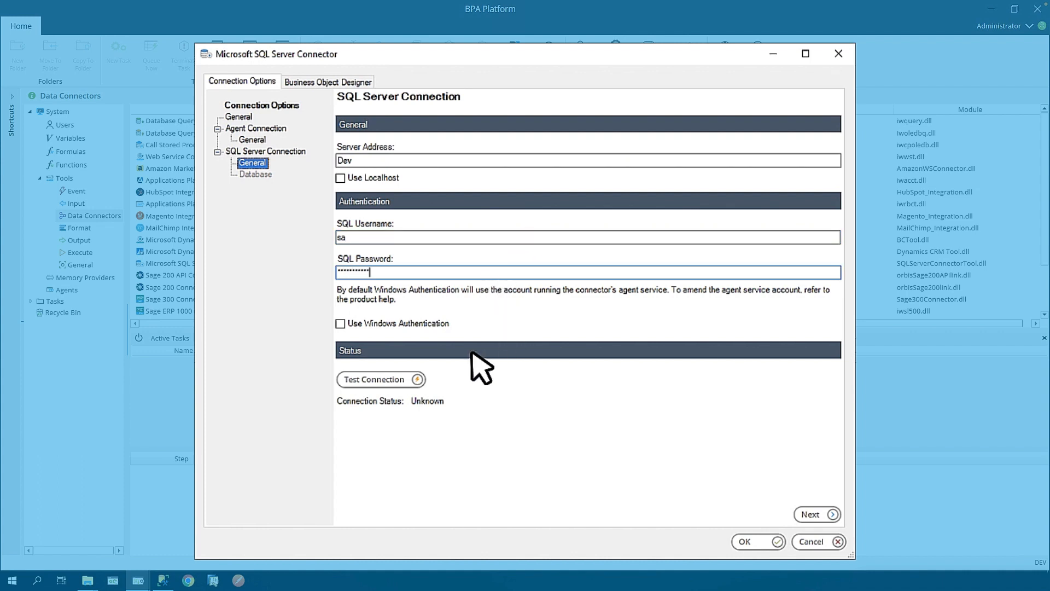
left_click(393, 381)
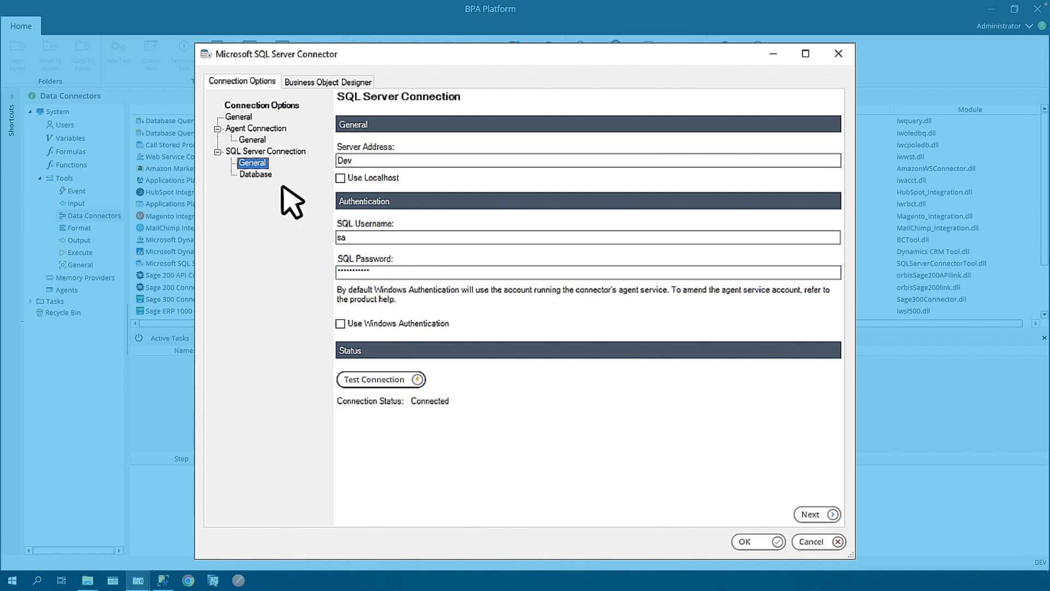
- Select BPAPlatform as the SQL Server database, load its cache, and save the connector's connection
left_click(255, 174)
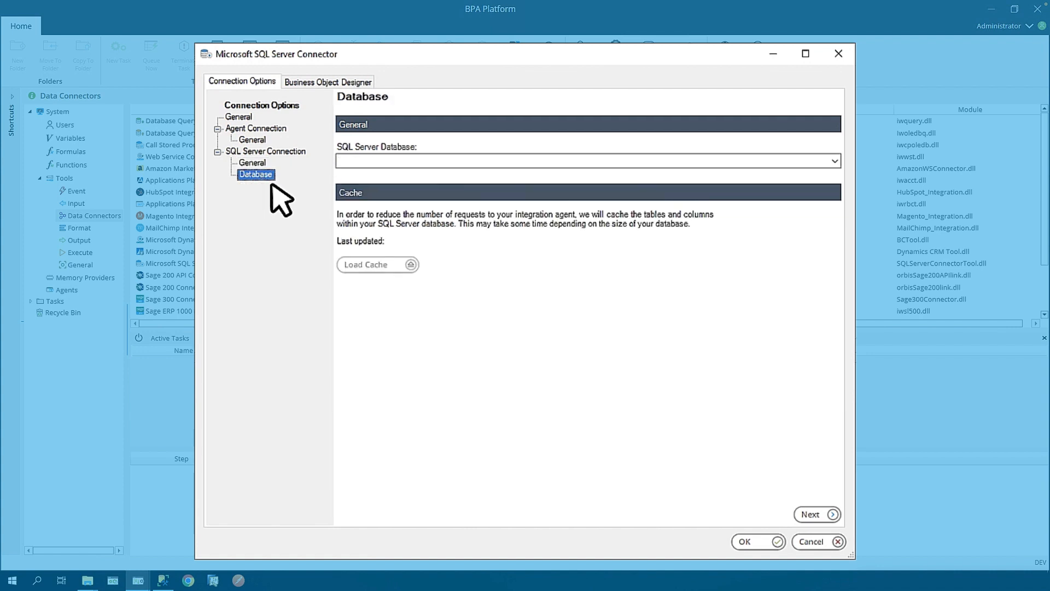
left_click(832, 161)
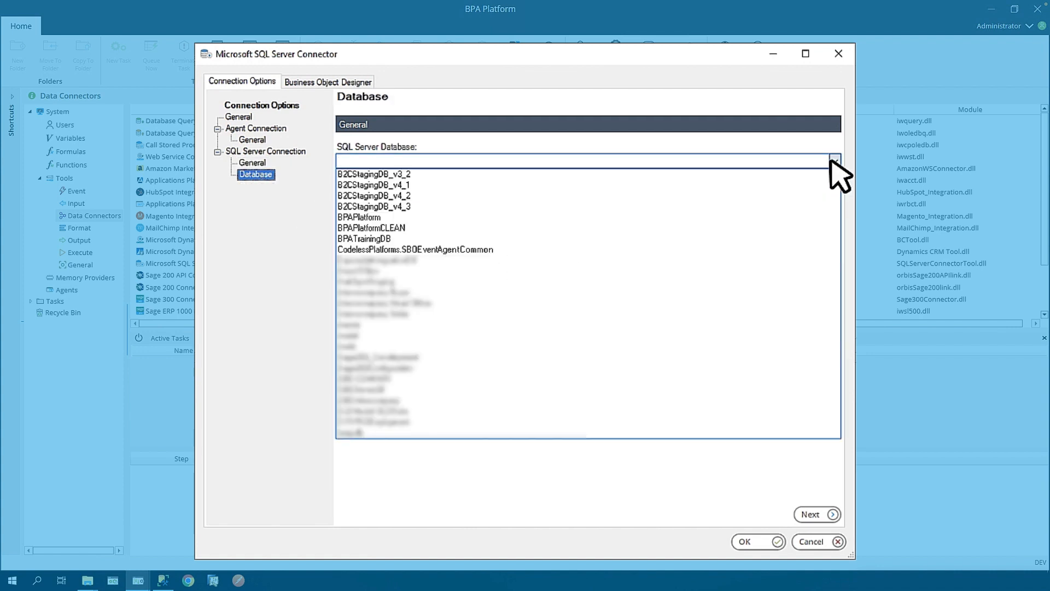
left_click(445, 218)
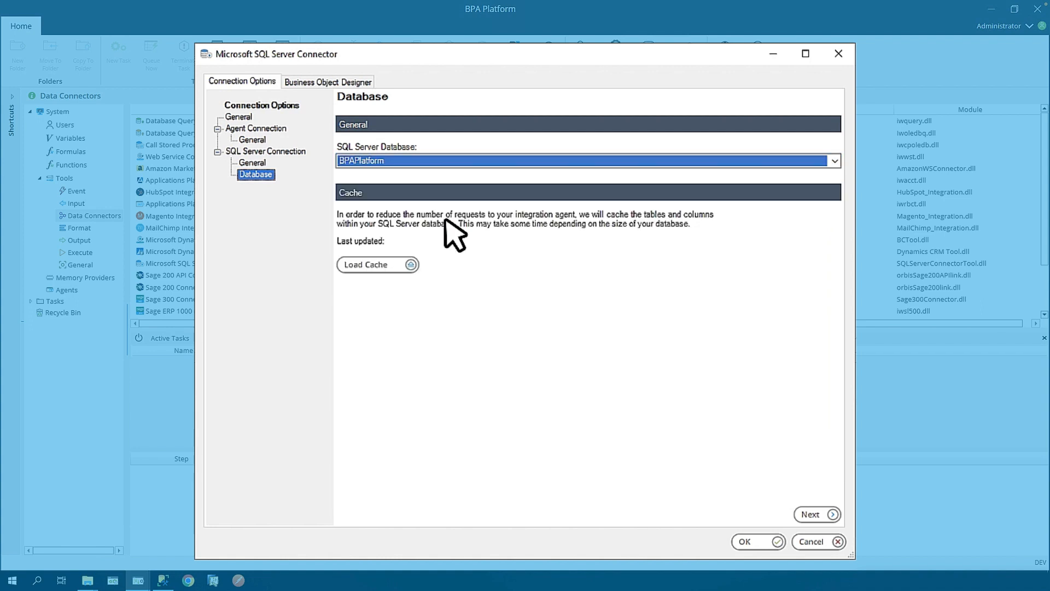
left_click(388, 266)
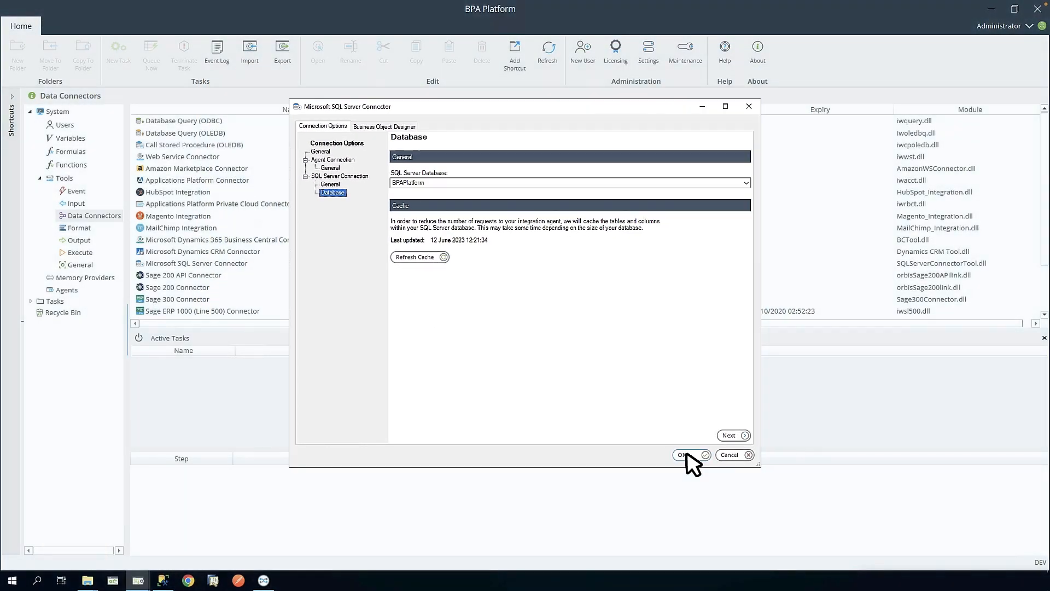
left_click(685, 455)
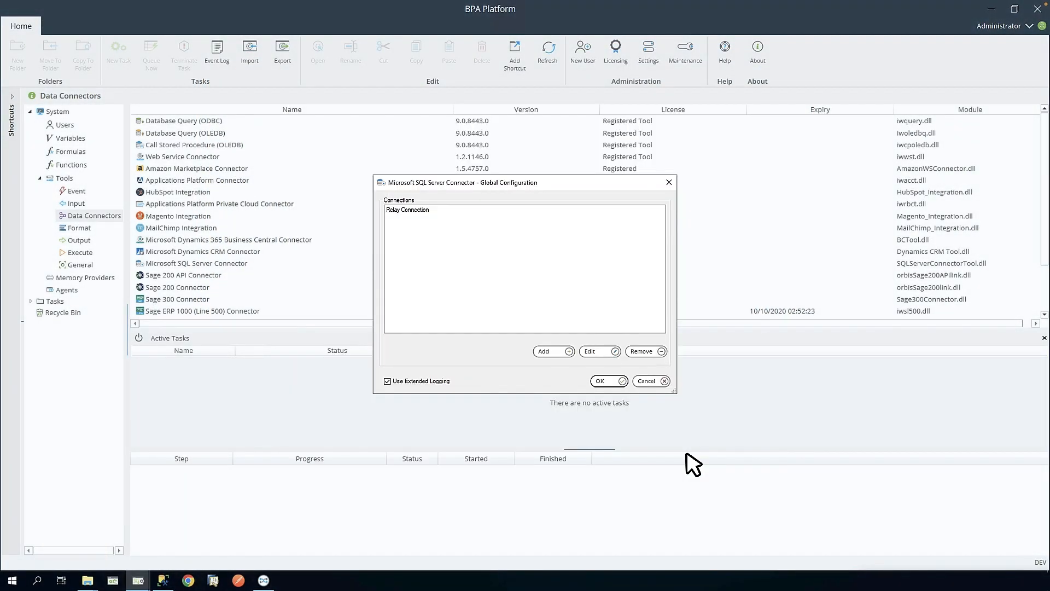